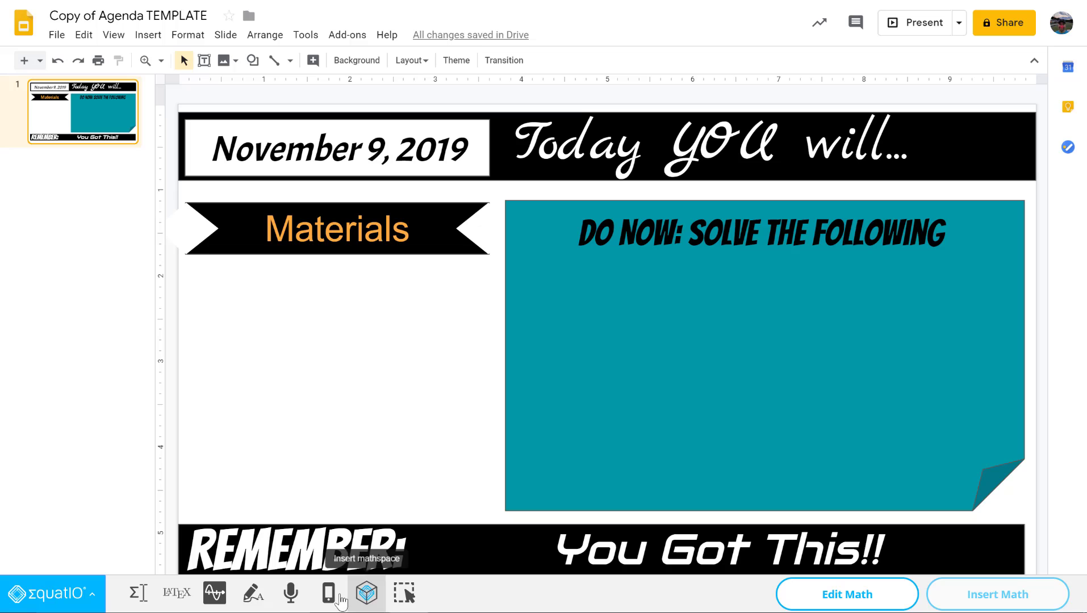
# Step: In EquatIO's equation editor, type 1/4(x²−4) and select the x²−4 inside the parentheses
pyautogui.click(138, 595)
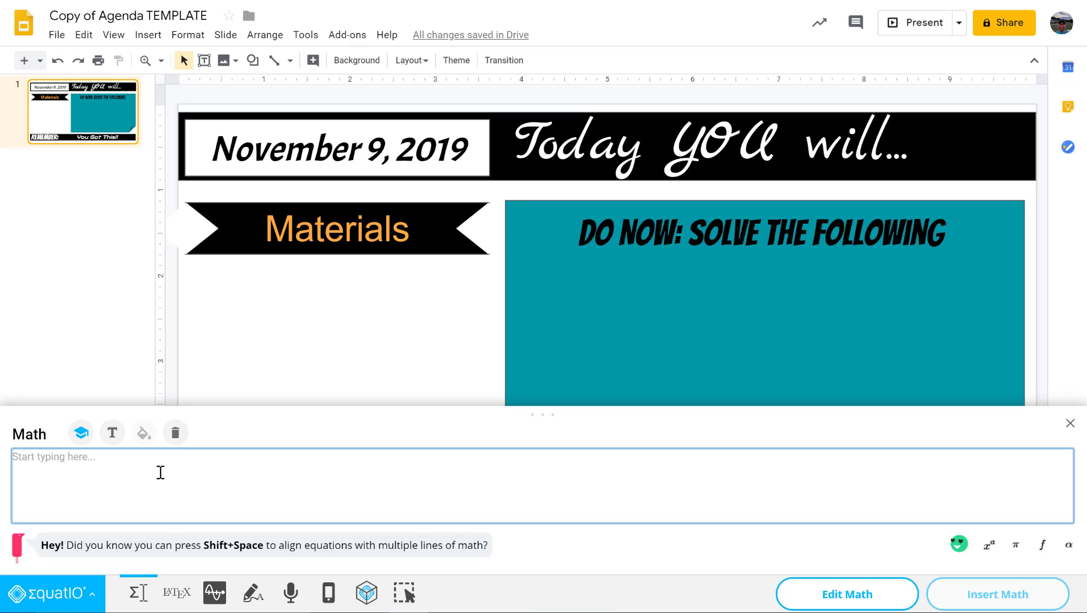
pyautogui.write('1/4')
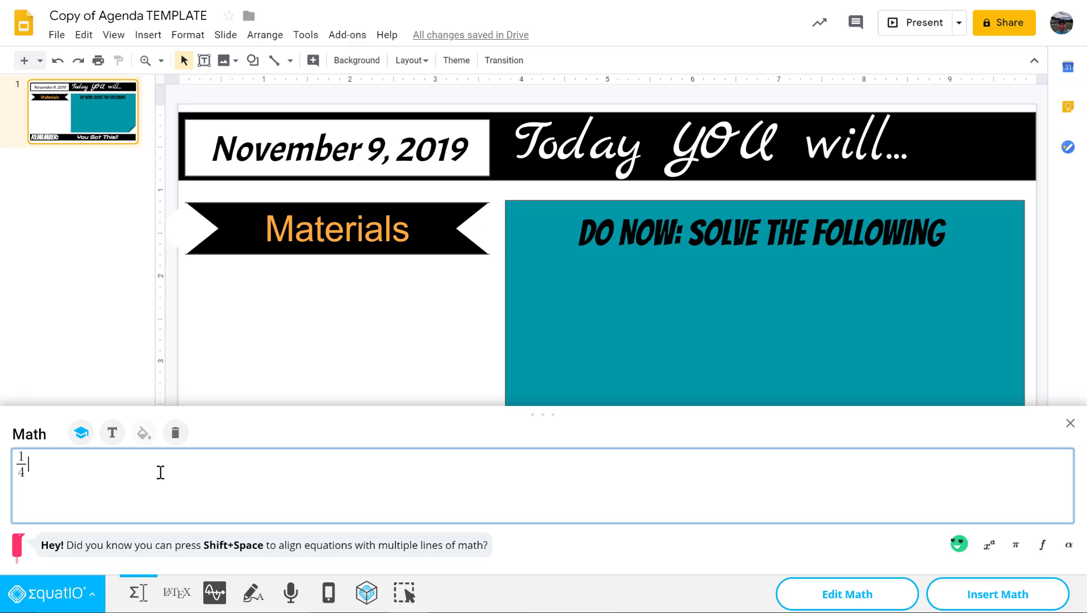
pyautogui.write('(x^2')
pyautogui.press('Right')
pyautogui.write('-4')
pyautogui.hotkey('shift', 'Left')
pyautogui.hotkey('shift', 'Left')
pyautogui.hotkey('shift', 'Left')
pyautogui.hotkey('shift', 'Left')
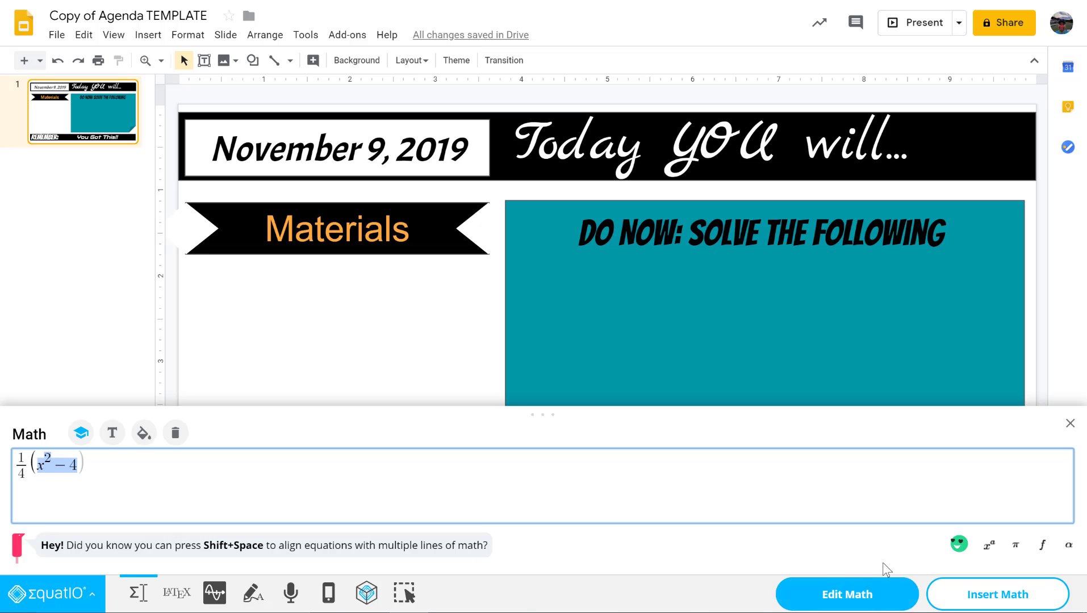
# Step: Insert a fraction from Math Operators and fill it as (x²−4)/2
pyautogui.click(988, 549)
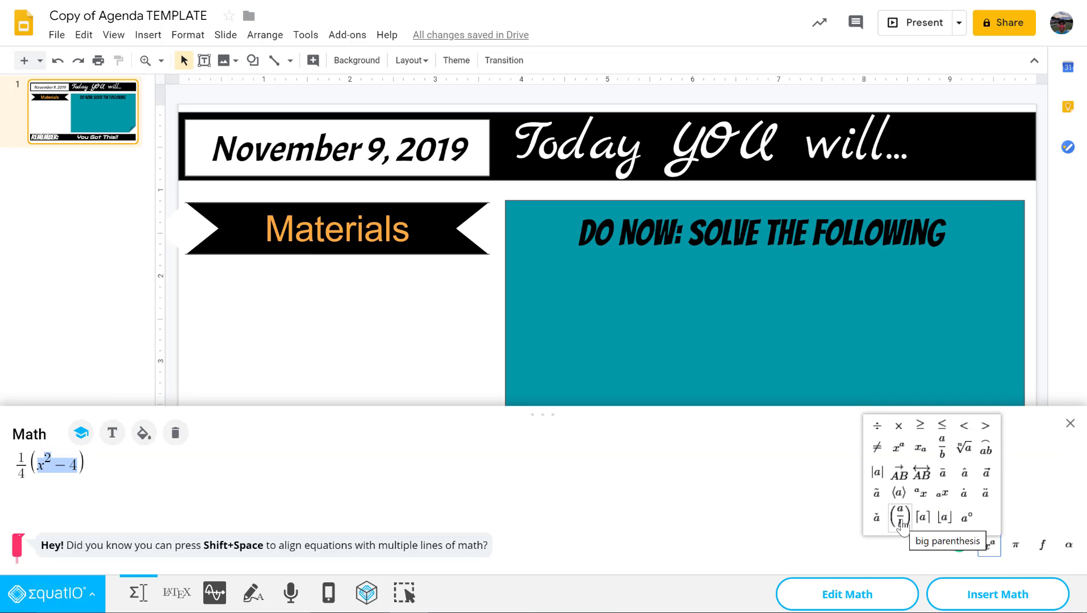
pyautogui.click(945, 461)
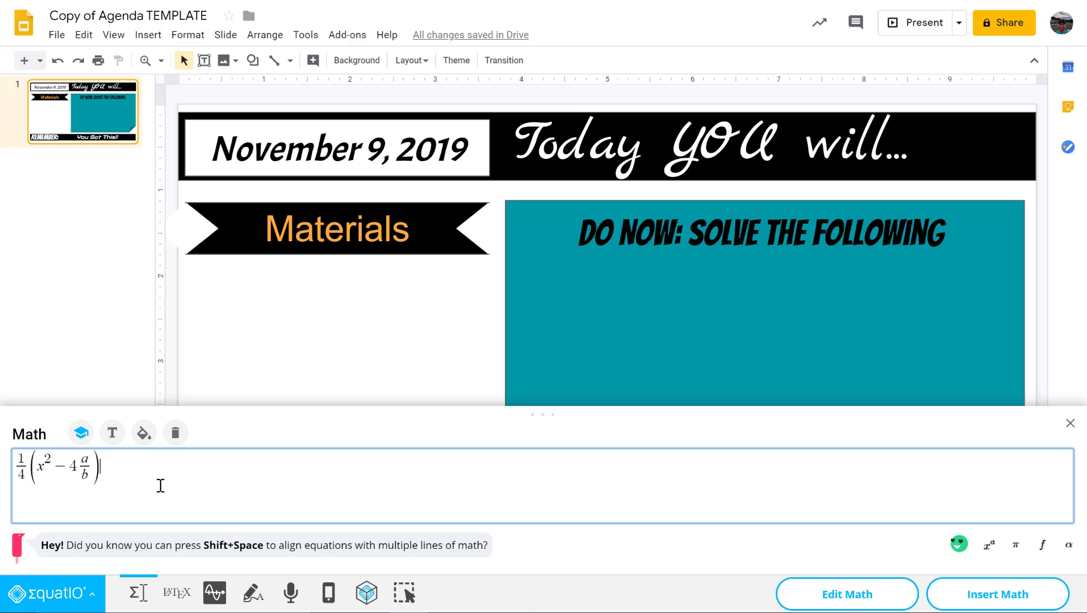
pyautogui.press('Left')
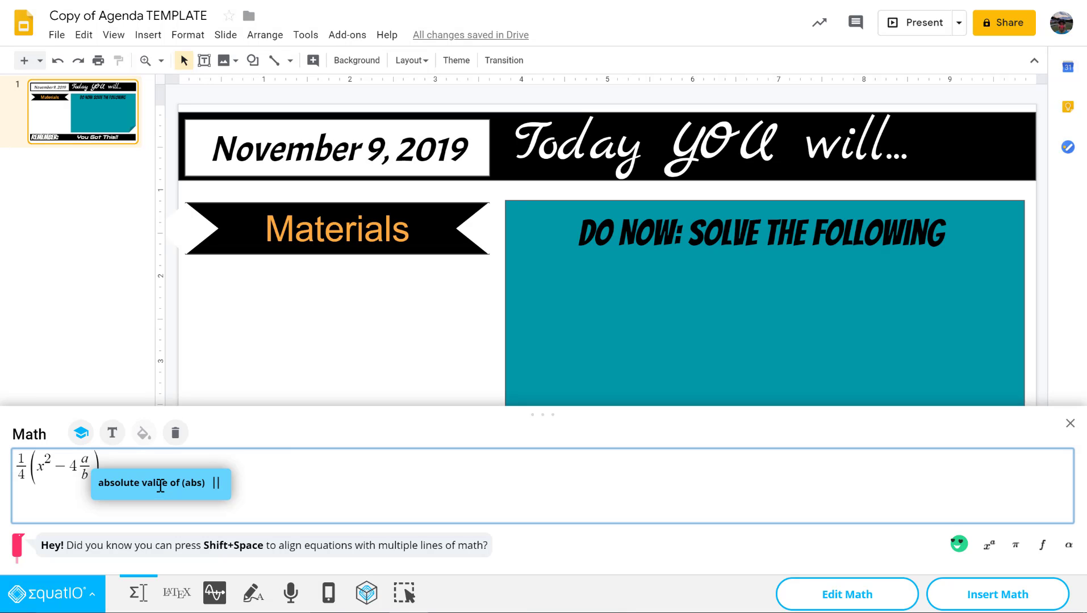
pyautogui.press('BackSpace')
pyautogui.write('x^2')
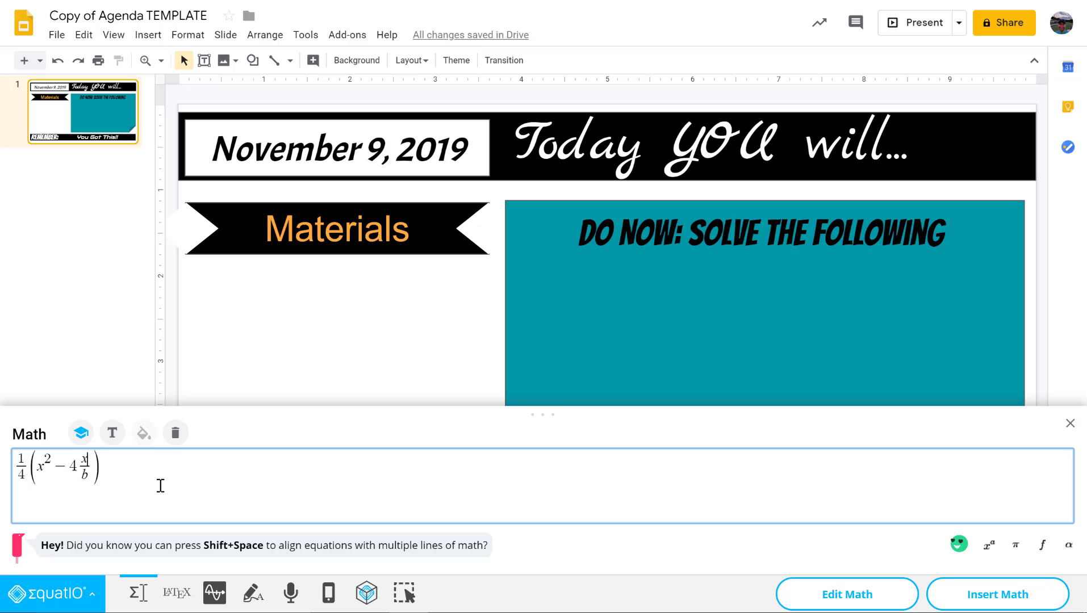
pyautogui.press('Right')
pyautogui.write('-4')
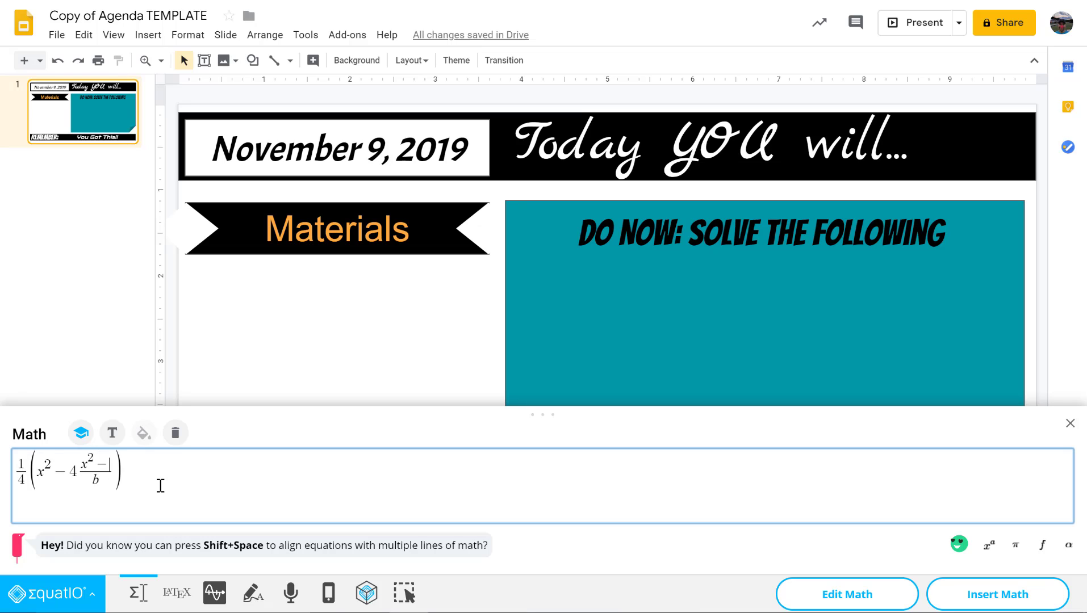
pyautogui.press('Down')
pyautogui.press('BackSpace')
pyautogui.write('2')
# Step: Delete the leftover x²−4 before the fraction and finish with =64
pyautogui.press('Up')
pyautogui.press('Left')
pyautogui.press('Left')
pyautogui.press('Left')
pyautogui.press('Left')
pyautogui.press('Left')
pyautogui.press('BackSpace')
pyautogui.press('BackSpace')
pyautogui.press('BackSpace')
pyautogui.press('BackSpace')
pyautogui.press('BackSpace')
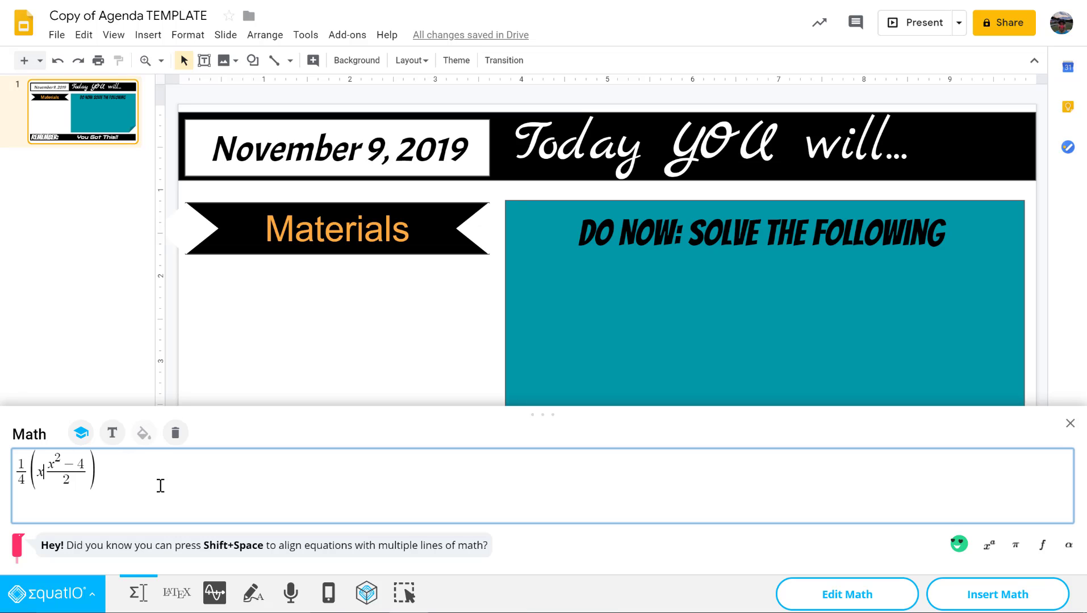
pyautogui.press('Right')
pyautogui.press('Right')
pyautogui.press('Right')
pyautogui.press('Right')
pyautogui.press('Right')
pyautogui.press('Right')
pyautogui.press('Right')
pyautogui.press('Right')
pyautogui.press('Right')
pyautogui.press('Right')
pyautogui.press('Right')
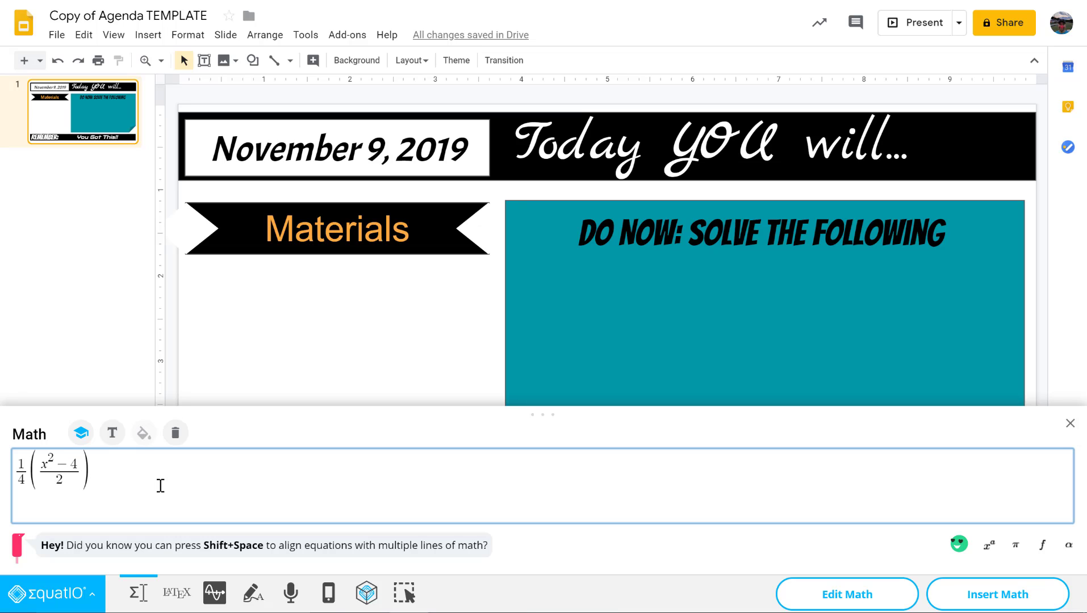
pyautogui.write('=64')
# Step: Insert the equation as an image, move it into the teal Do Now box and enlarge it
pyautogui.click(994, 598)
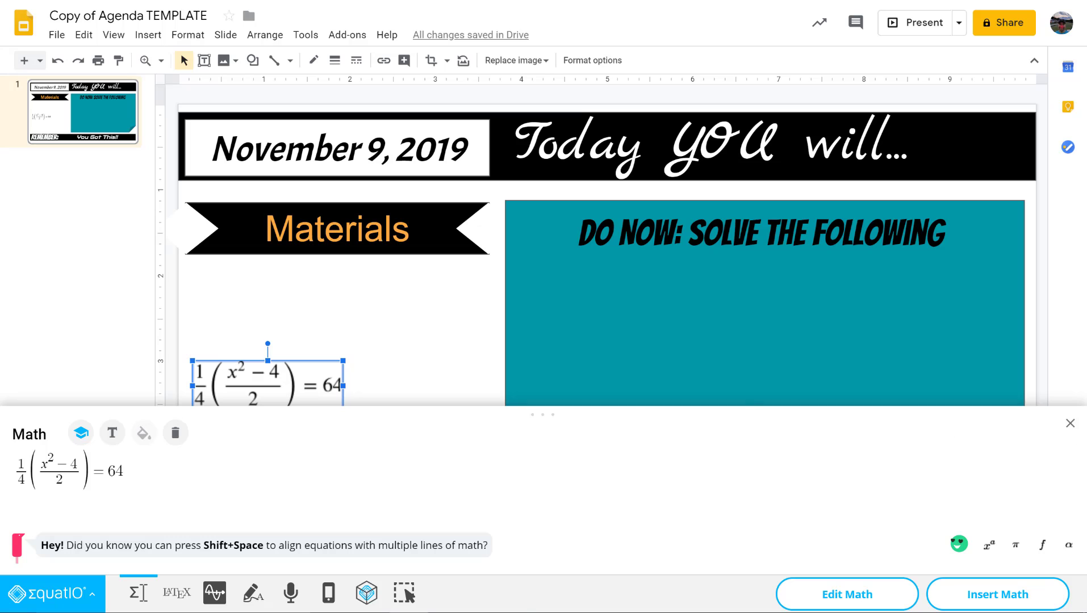
pyautogui.click(1067, 425)
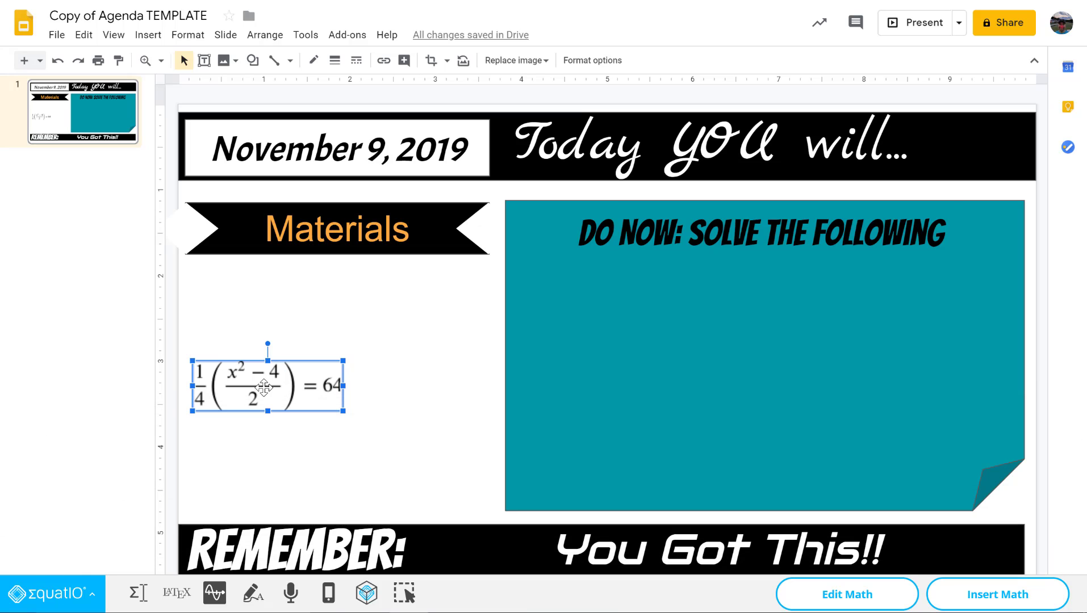
pyautogui.moveTo(263, 383); pyautogui.dragTo(622, 294)
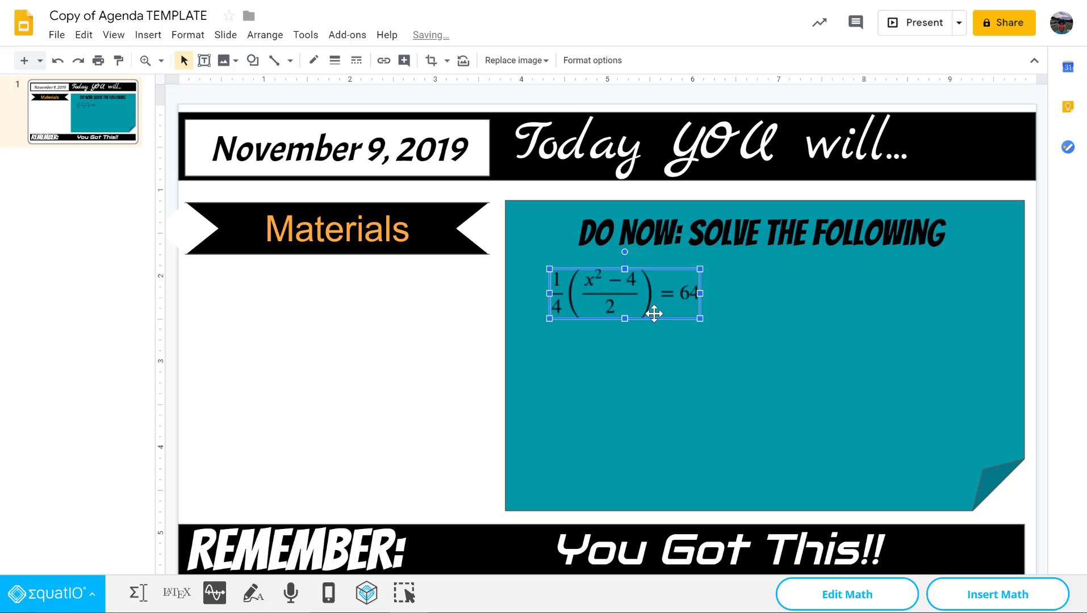
pyautogui.moveTo(701, 318); pyautogui.dragTo(928, 413)
pyautogui.click(447, 420)
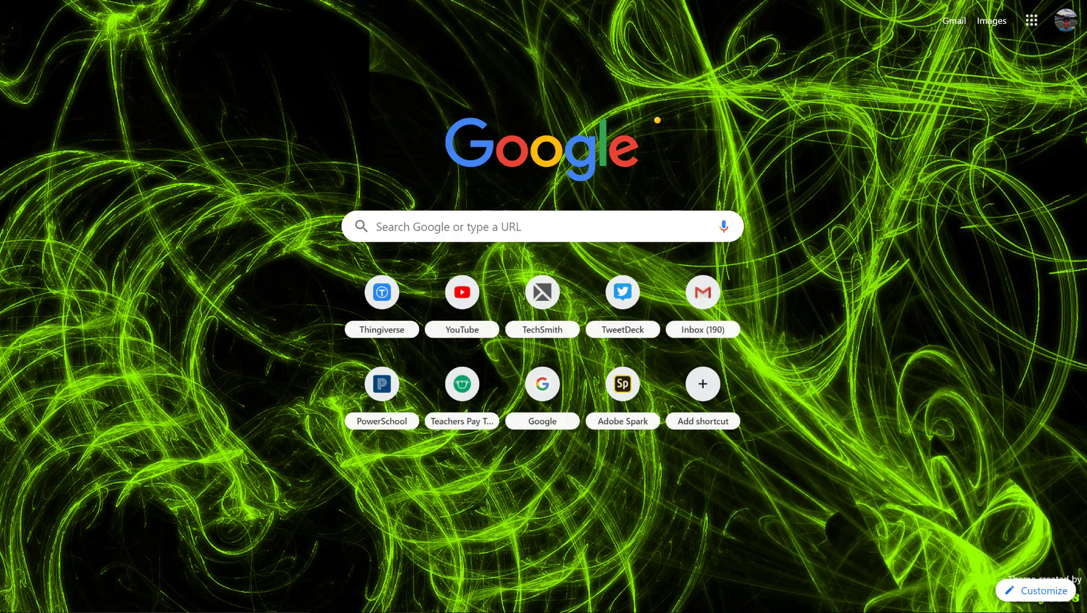
# Step: Search the web for 'drawings equation editor' from a new Chrome tab
pyautogui.write('drawi')
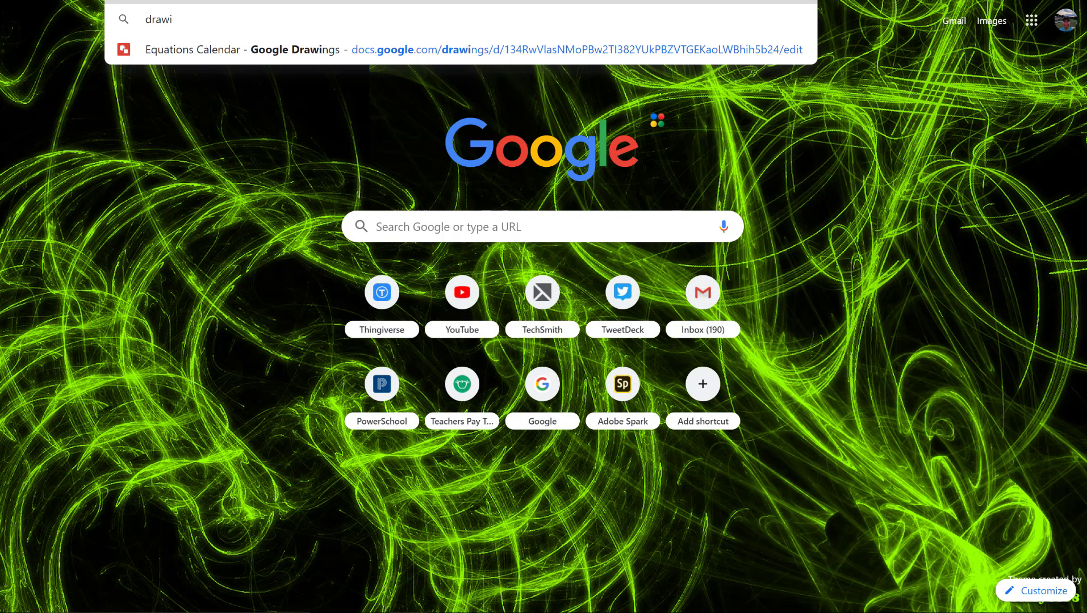
pyautogui.write('ngs equation editor')
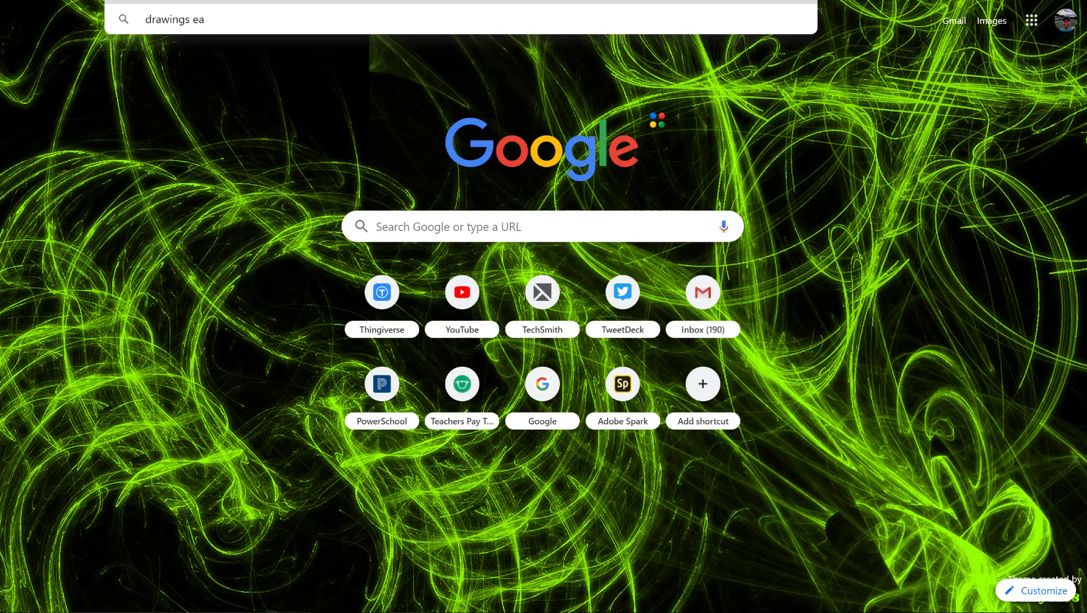
pyautogui.press('Return')
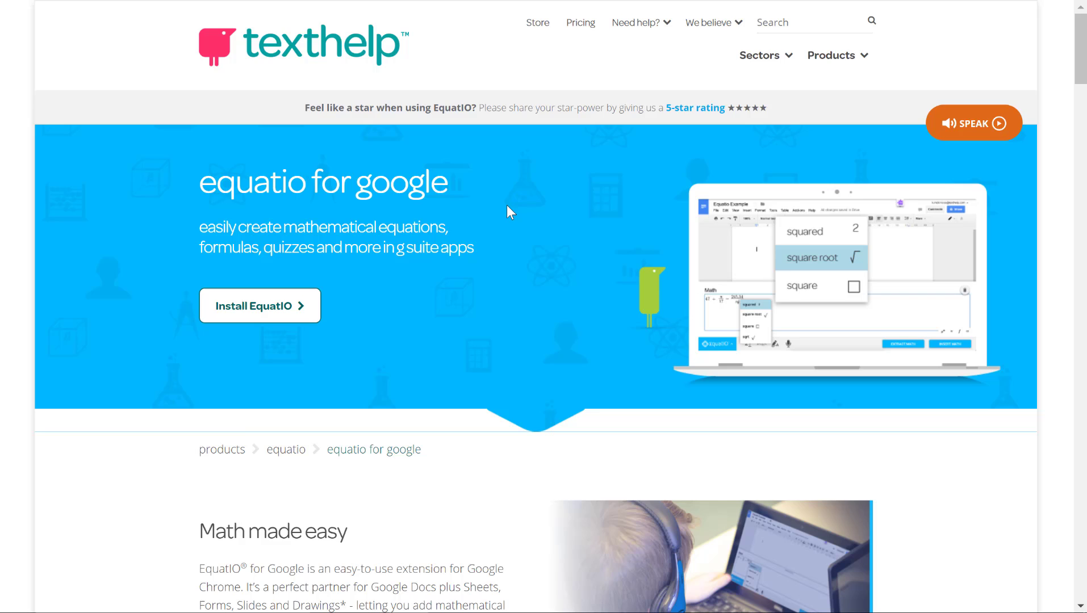
# Step: Scroll down and back up through the EquatIO for Google page
pyautogui.scroll(-3, 507, 204)
pyautogui.scroll(3, 507, 211)
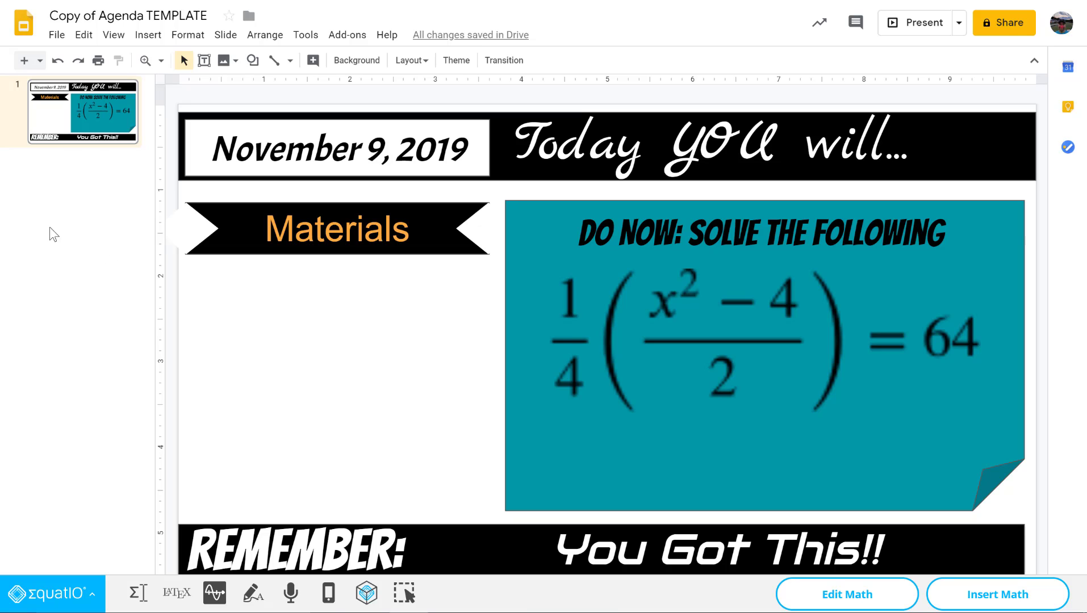
# Step: Shrink the equation image in the teal box, then reopen EquatIO and erase the loaded equation
pyautogui.click(657, 344)
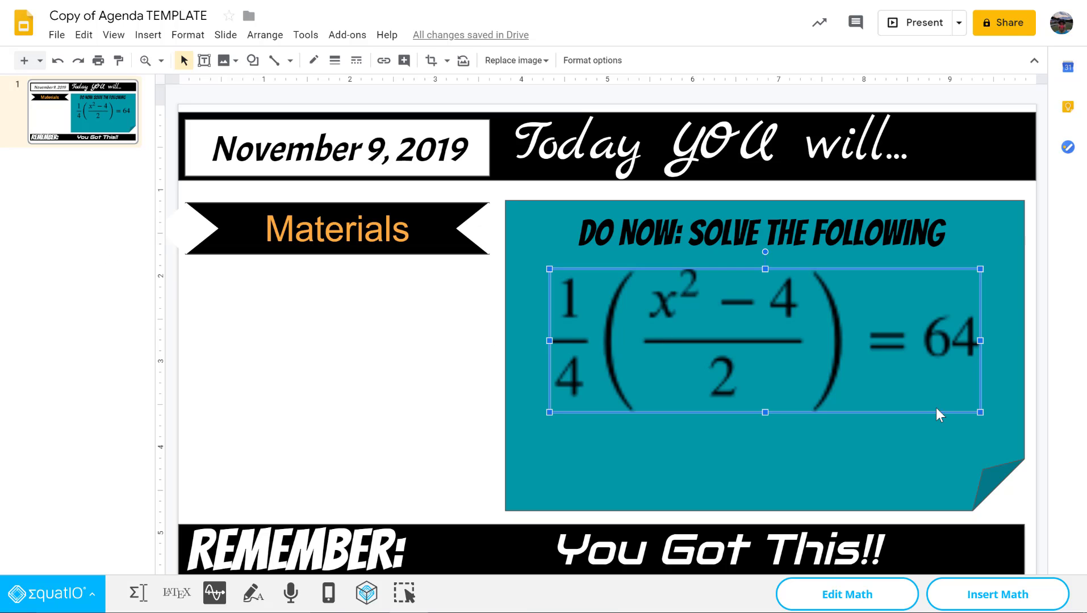
pyautogui.moveTo(981, 413); pyautogui.dragTo(765, 341)
pyautogui.click(665, 415)
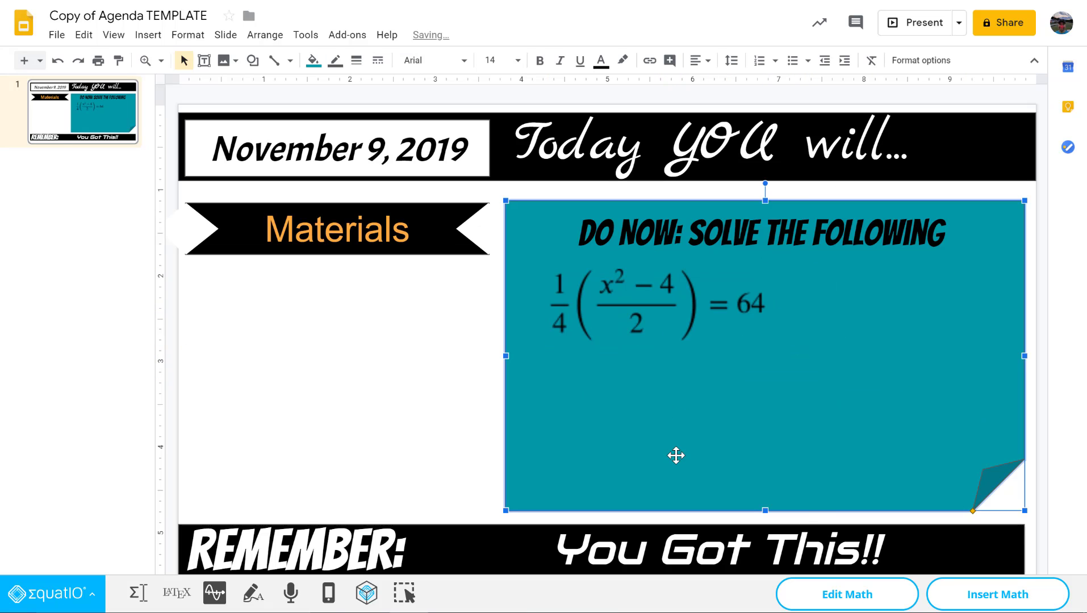
pyautogui.click(139, 592)
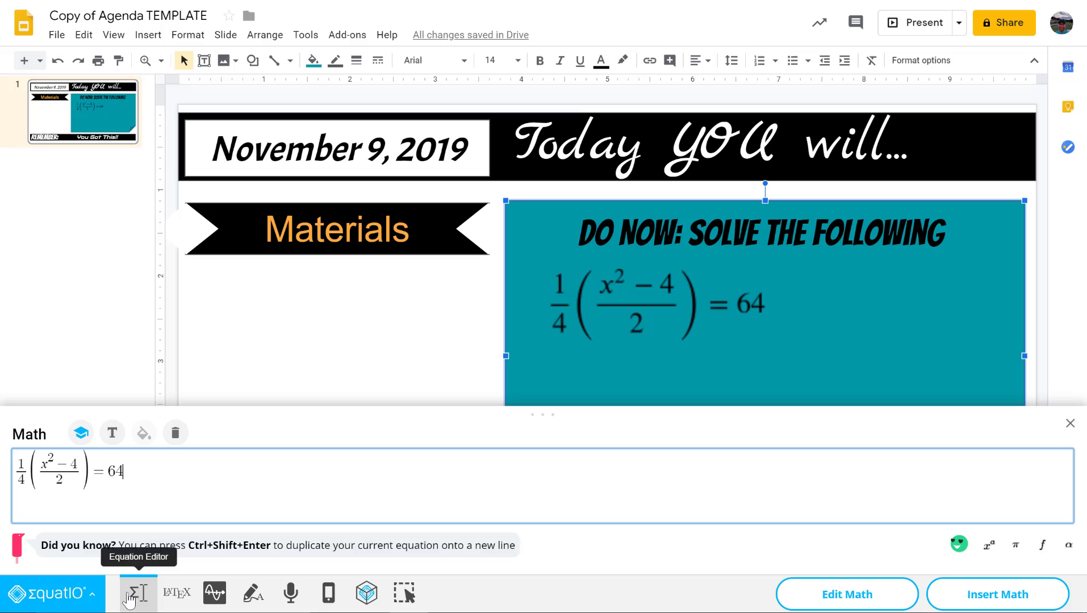
pyautogui.press('BackSpace')
pyautogui.press('BackSpace')
pyautogui.press('BackSpace')
pyautogui.press('BackSpace')
pyautogui.press('BackSpace')
pyautogui.press('BackSpace')
pyautogui.press('BackSpace')
pyautogui.press('BackSpace')
pyautogui.press('BackSpace')
pyautogui.press('BackSpace')
pyautogui.press('BackSpace')
pyautogui.press('BackSpace')
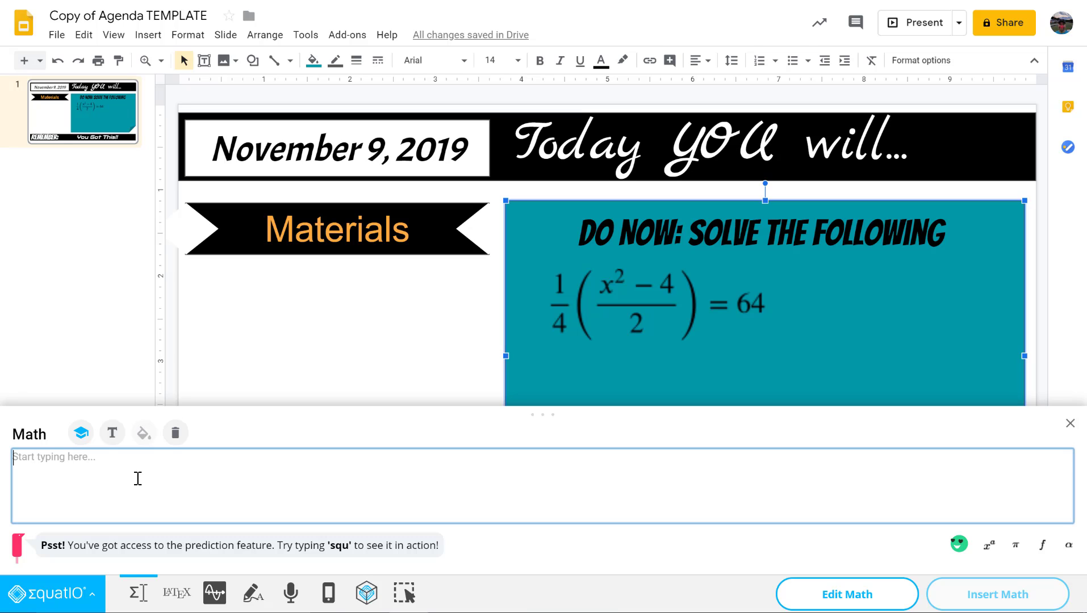
# Step: Build √16 = x − 43 using the squ square-root shortcut and insert it onto the slide
pyautogui.write('squ')
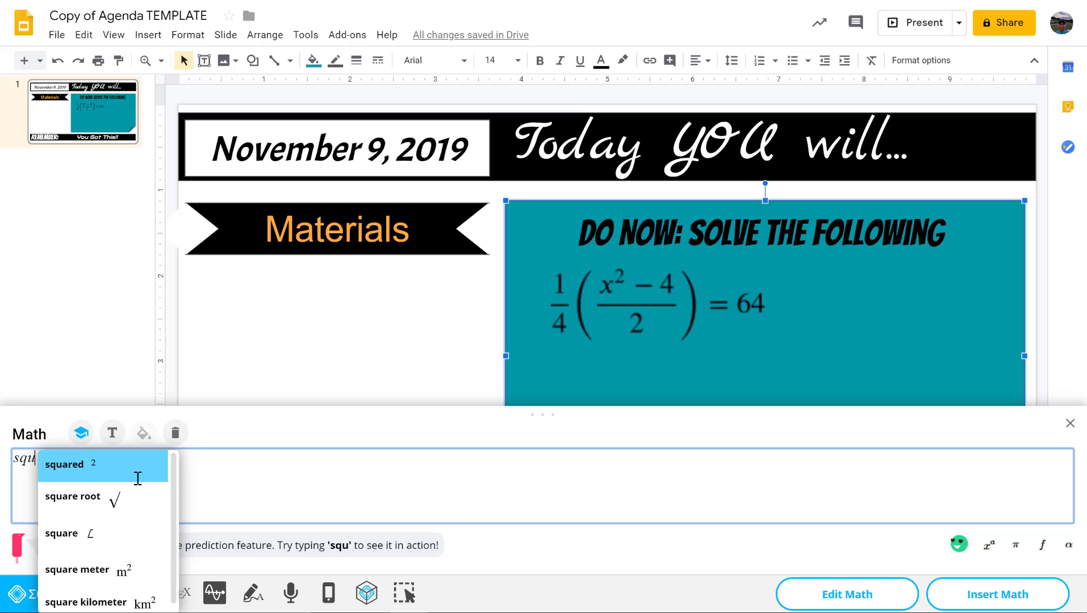
pyautogui.click(107, 501)
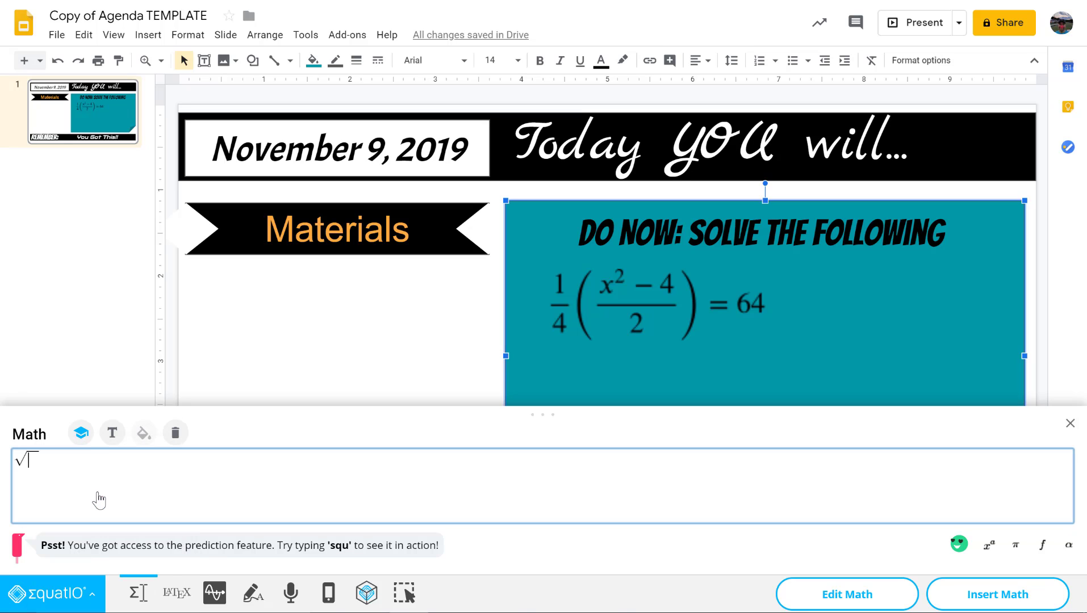
pyautogui.write('6')
pyautogui.press('BackSpace')
pyautogui.write('16')
pyautogui.press('Right')
pyautogui.write('=')
pyautogui.press('BackSpace')
pyautogui.write('=x-43')
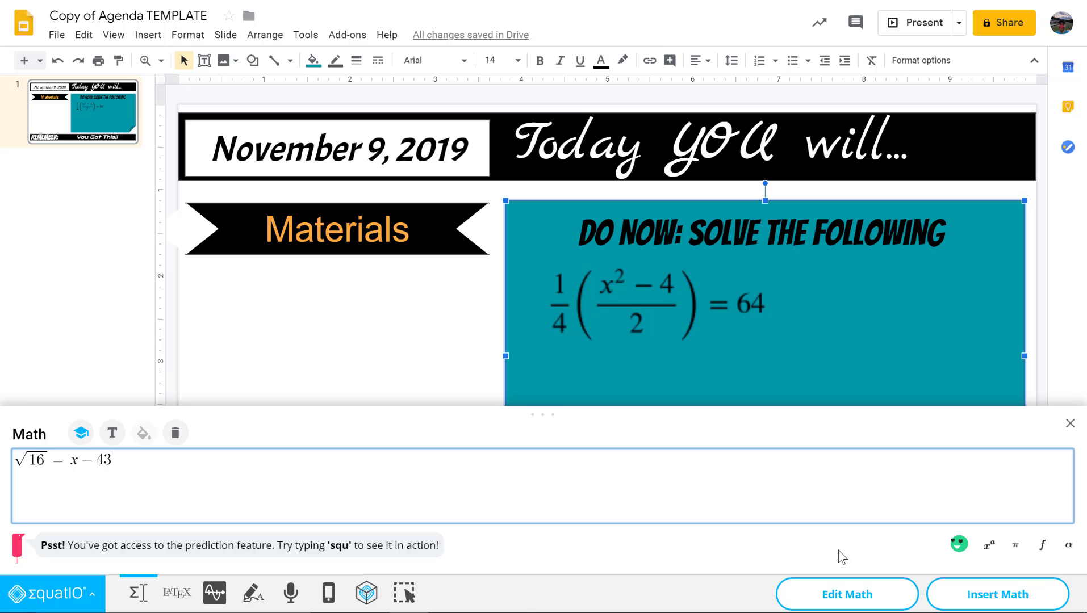
pyautogui.click(992, 596)
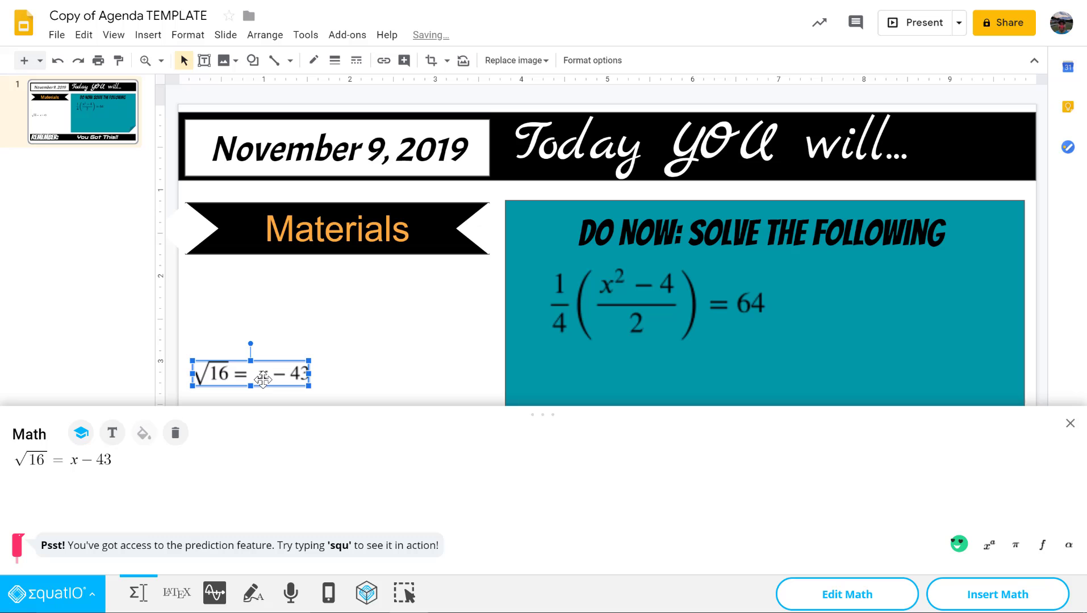
# Step: Position the √16 = x − 43 image below the first equation and enlarge it
pyautogui.moveTo(618, 377); pyautogui.dragTo(618, 378)
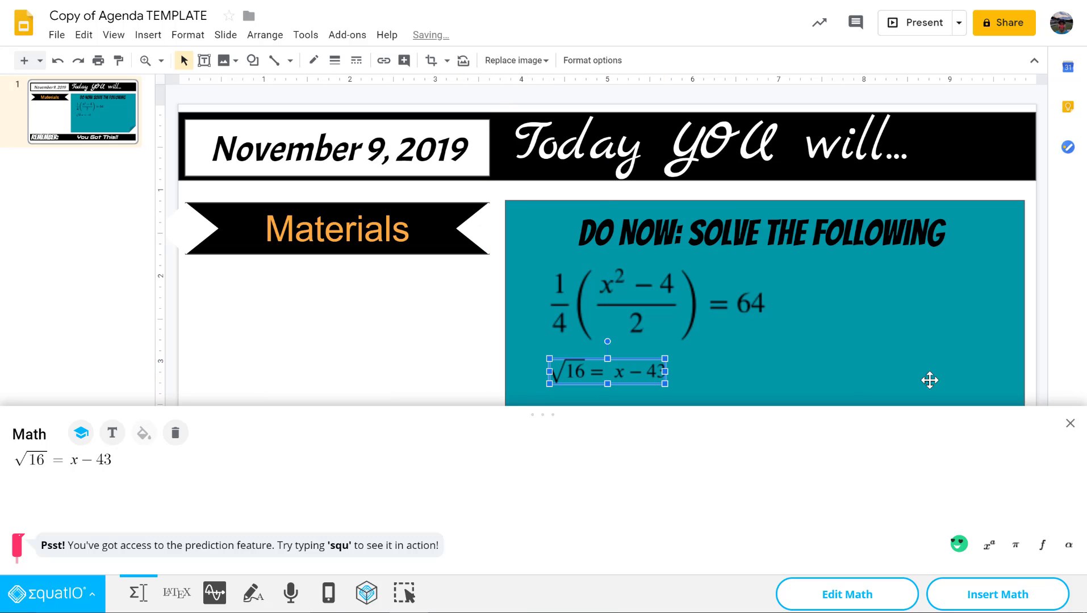
pyautogui.click(1070, 424)
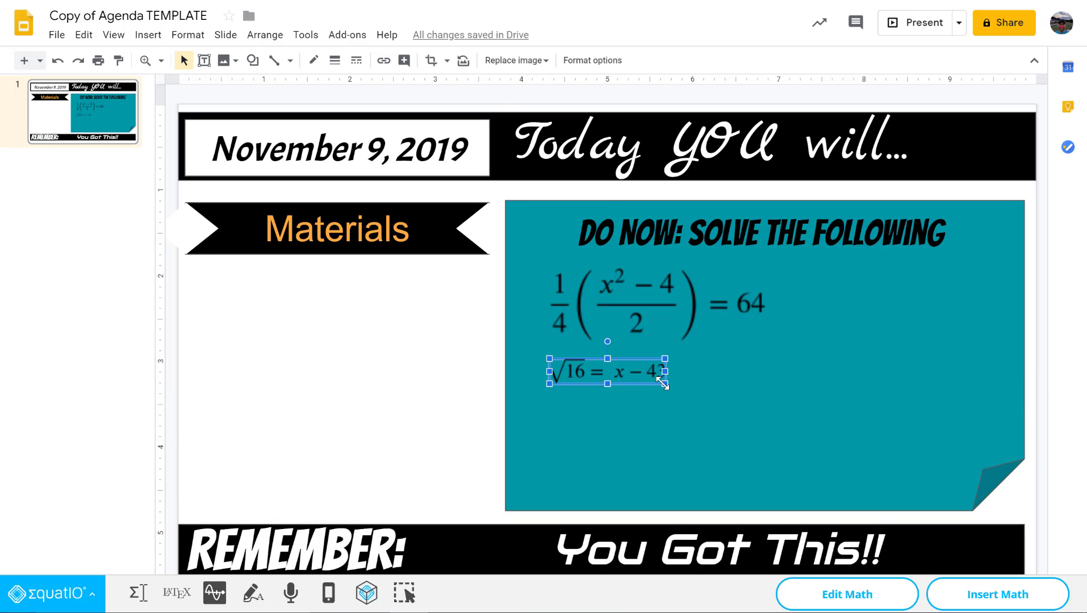
pyautogui.moveTo(665, 384); pyautogui.dragTo(715, 400)
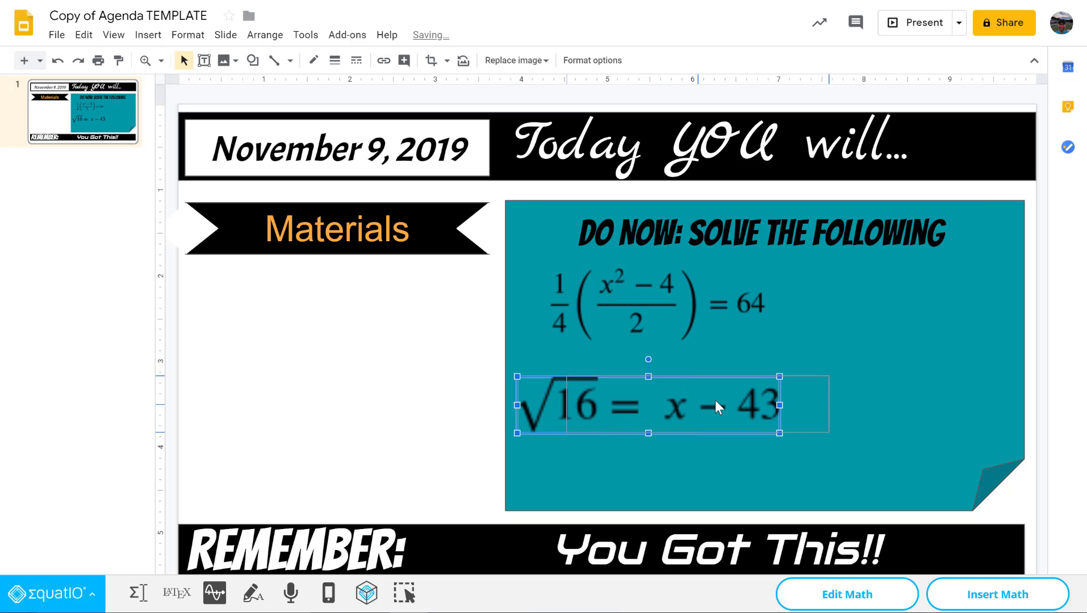
pyautogui.click(433, 386)
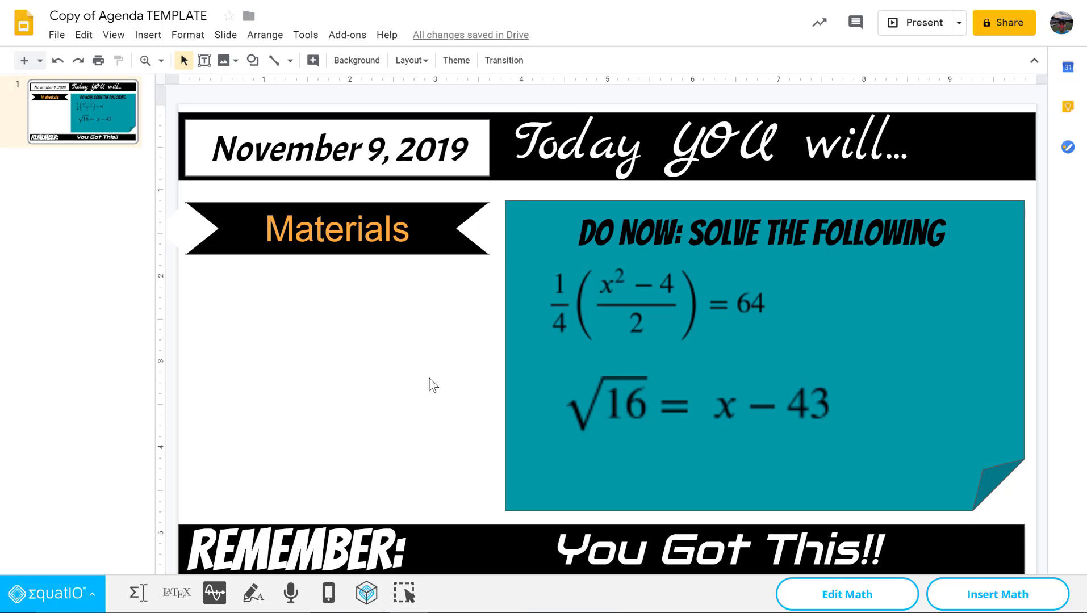
# Step: Open the √16 = x − 43 equation in EquatIO's Graph Editor, then close the graph
pyautogui.click(208, 597)
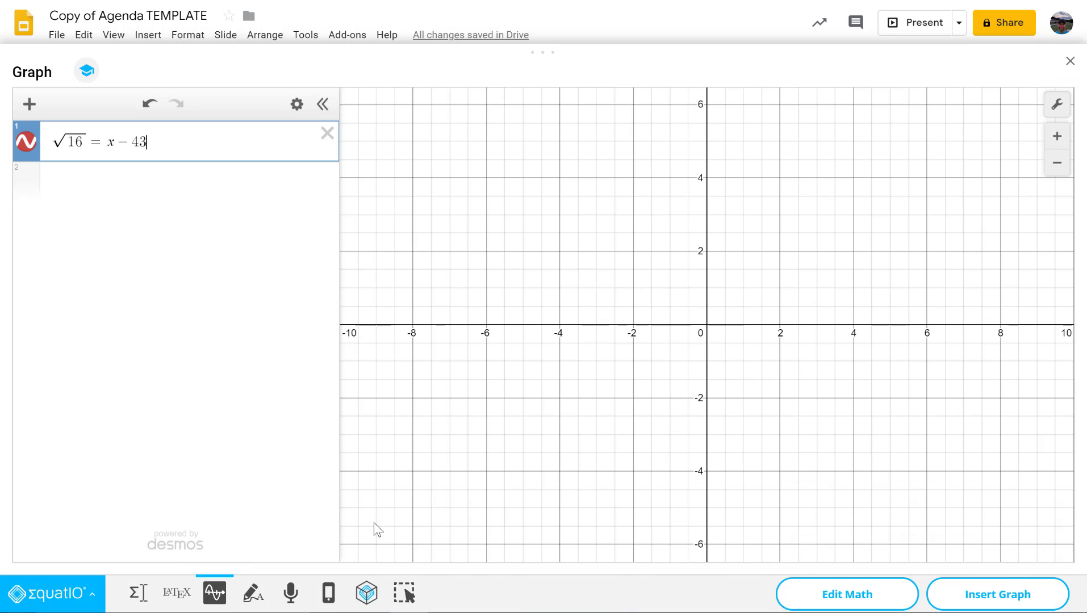
pyautogui.click(1069, 60)
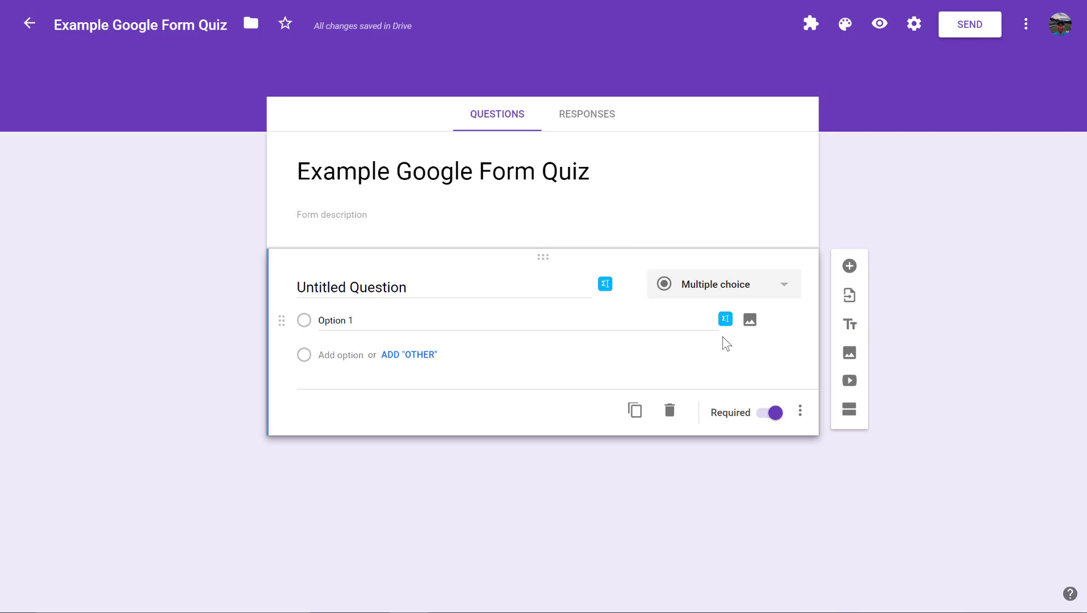
# Step: Insert 2x² + 4x − 2 = 0 via EquatIO beneath the untitled quiz question
pyautogui.moveTo(735, 320)
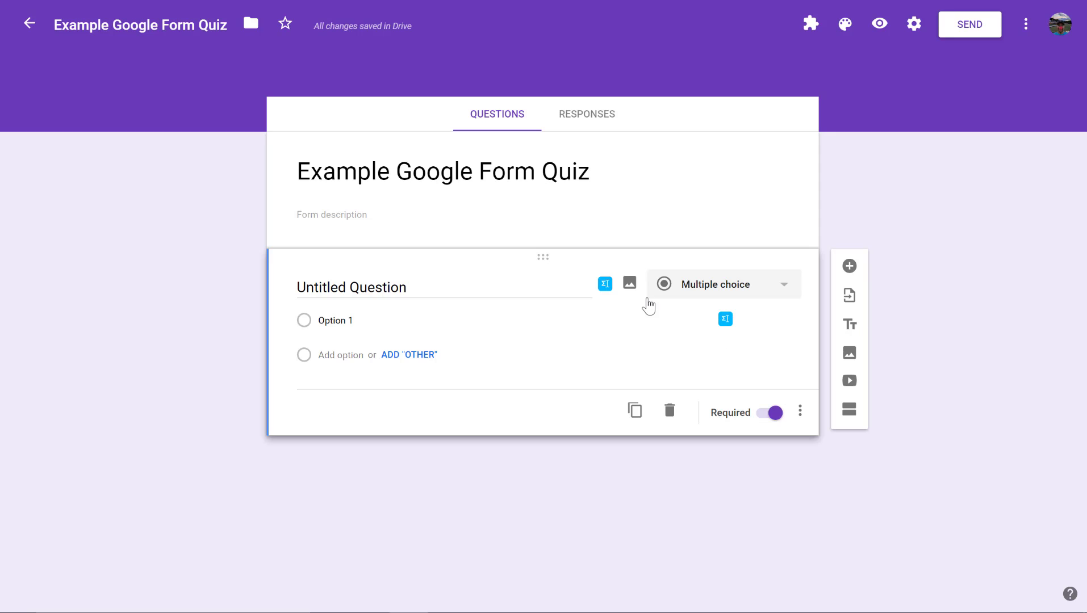
pyautogui.click(605, 290)
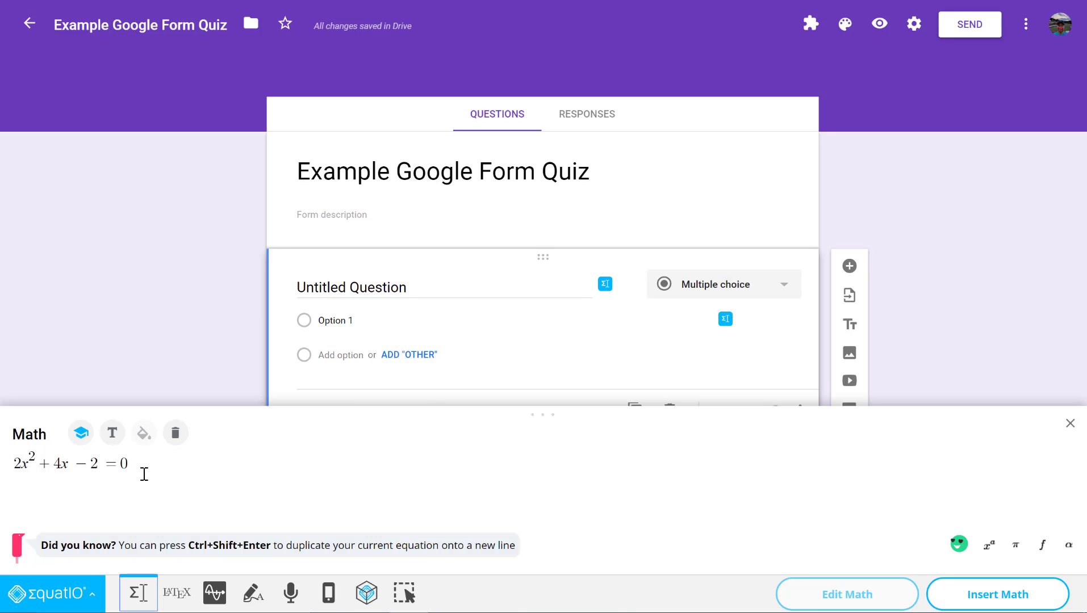
pyautogui.click(142, 472)
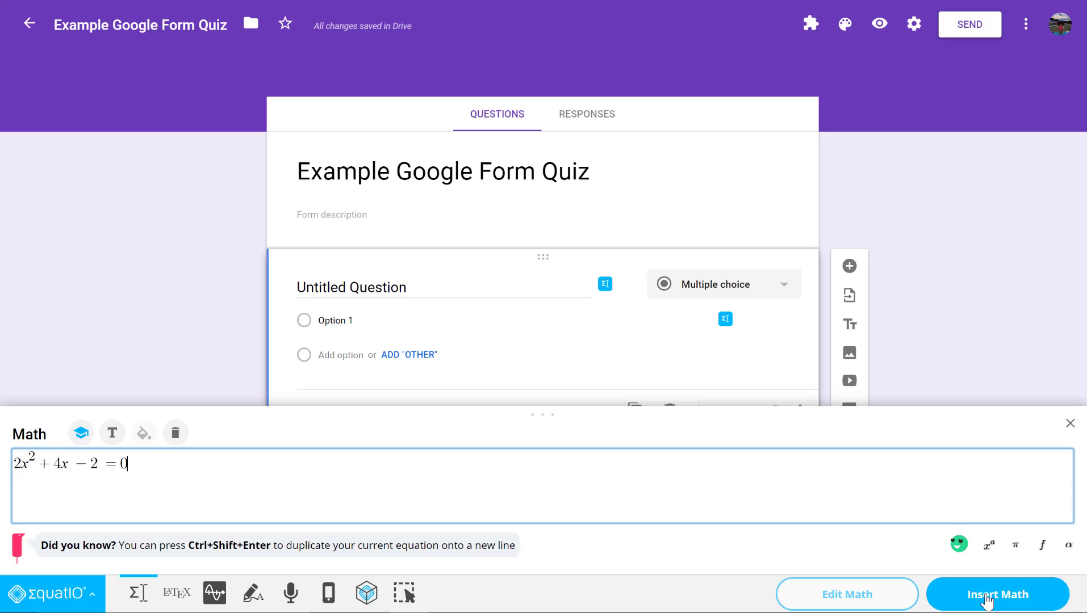
pyautogui.click(991, 595)
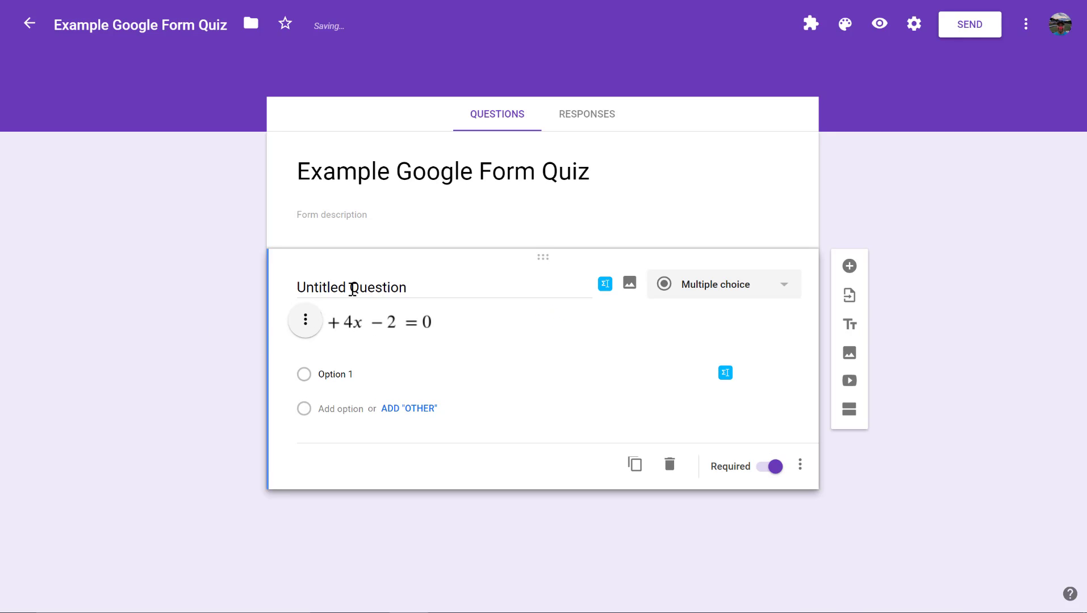
# Step: Title the question 'Which of the following is a possible solution for this equation?'
pyautogui.click(352, 288)
pyautogui.write('Which ')
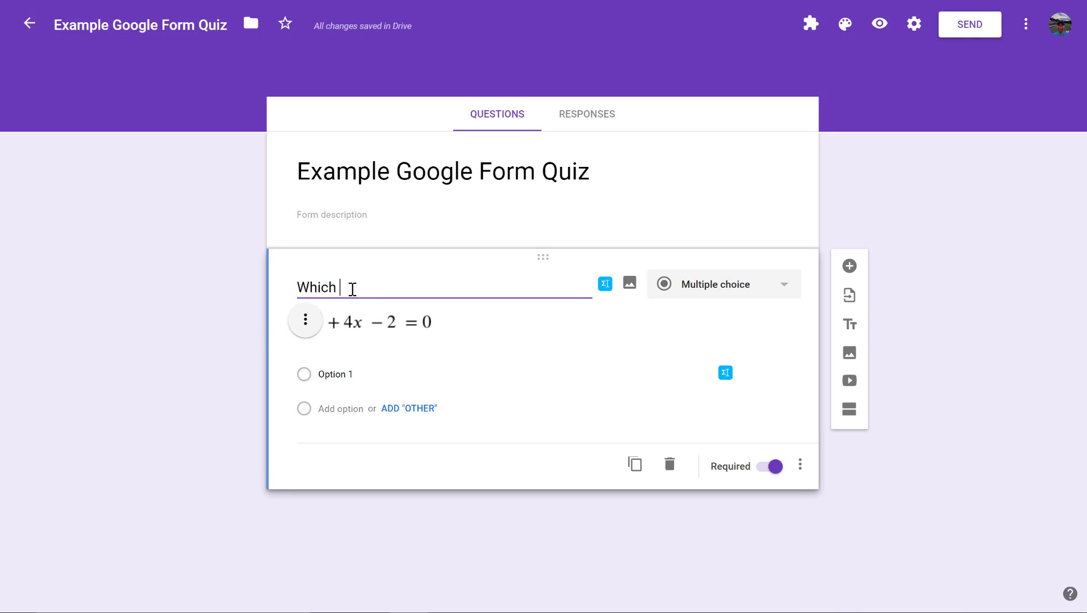
pyautogui.write('of the follwoing')
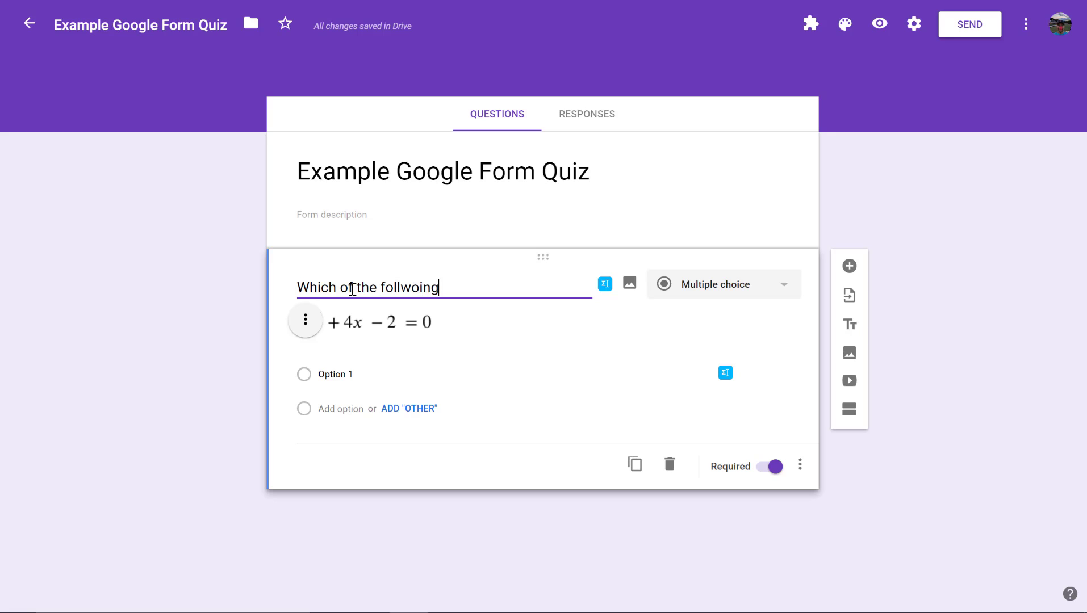
pyautogui.press('BackSpace')
pyautogui.press('BackSpace')
pyautogui.press('BackSpace')
pyautogui.press('BackSpace')
pyautogui.press('BackSpace')
pyautogui.write('owing is a possible solution for the')
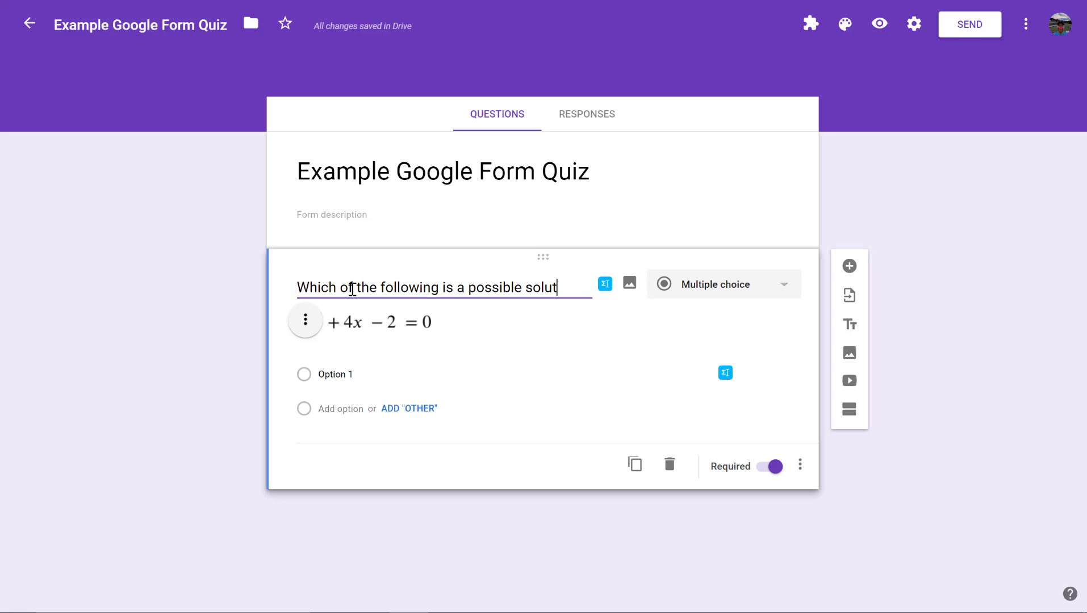
pyautogui.press('BackSpace')
pyautogui.press('BackSpace')
pyautogui.write('is equation')
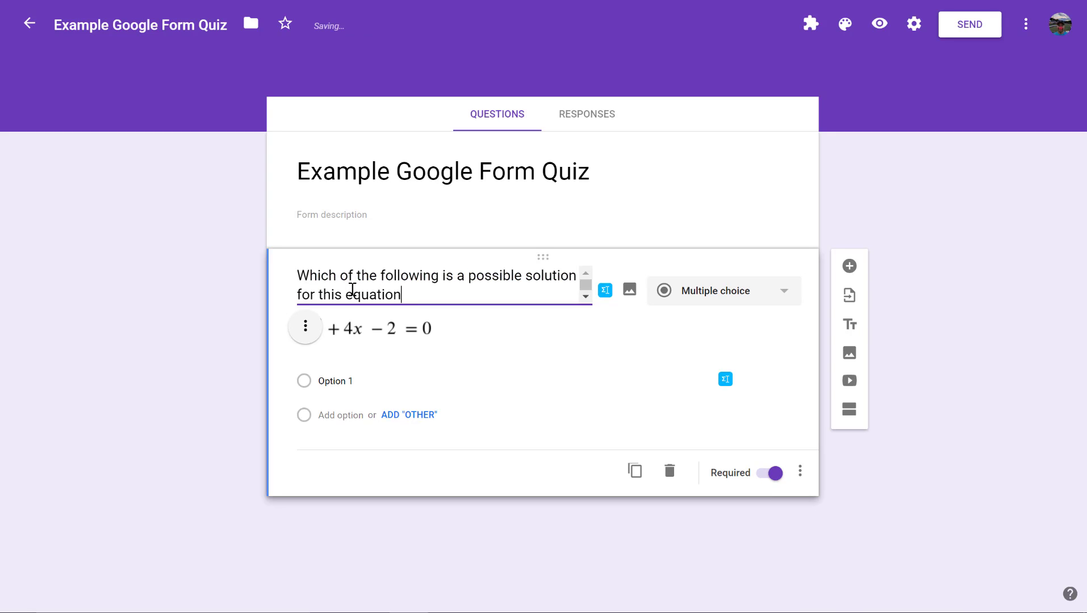
pyautogui.write(':')
pyautogui.write('?')
# Step: Add answer choices 45 and 4
pyautogui.click(347, 381)
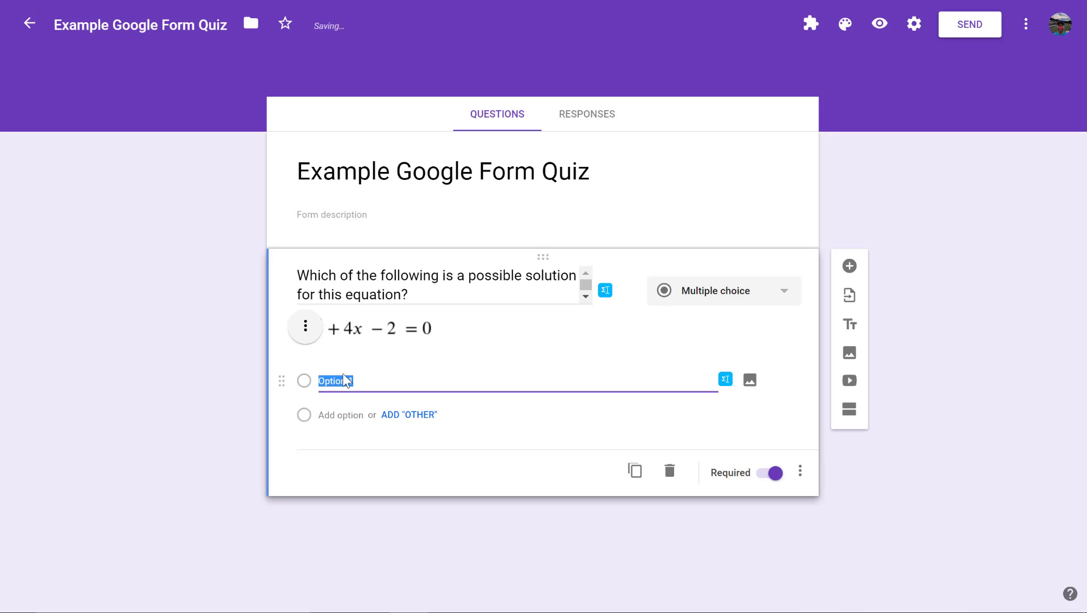
pyautogui.write('45')
pyautogui.press('Return')
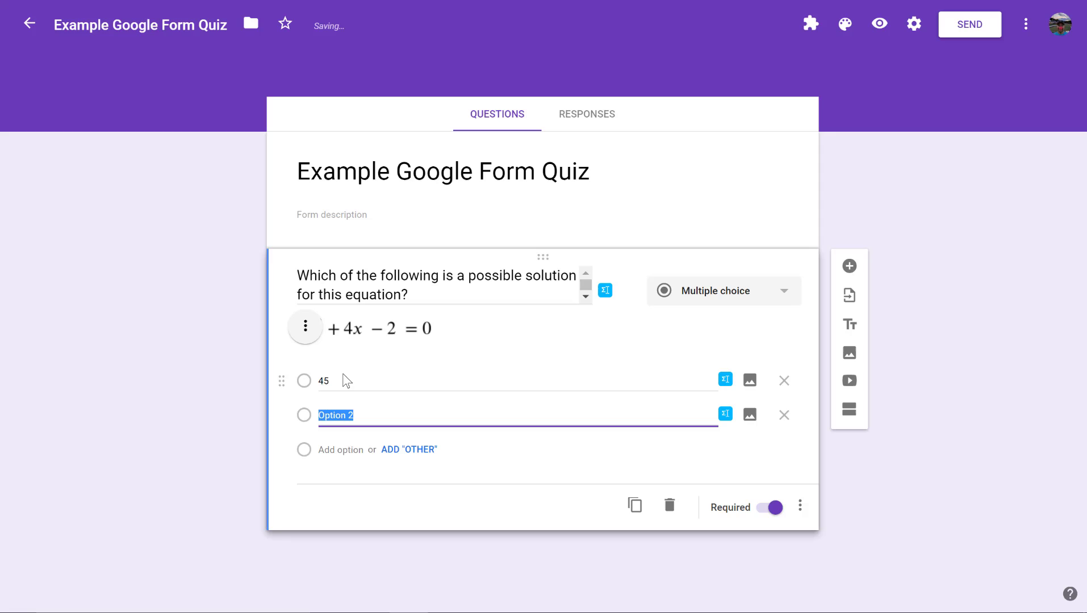
pyautogui.write('4')
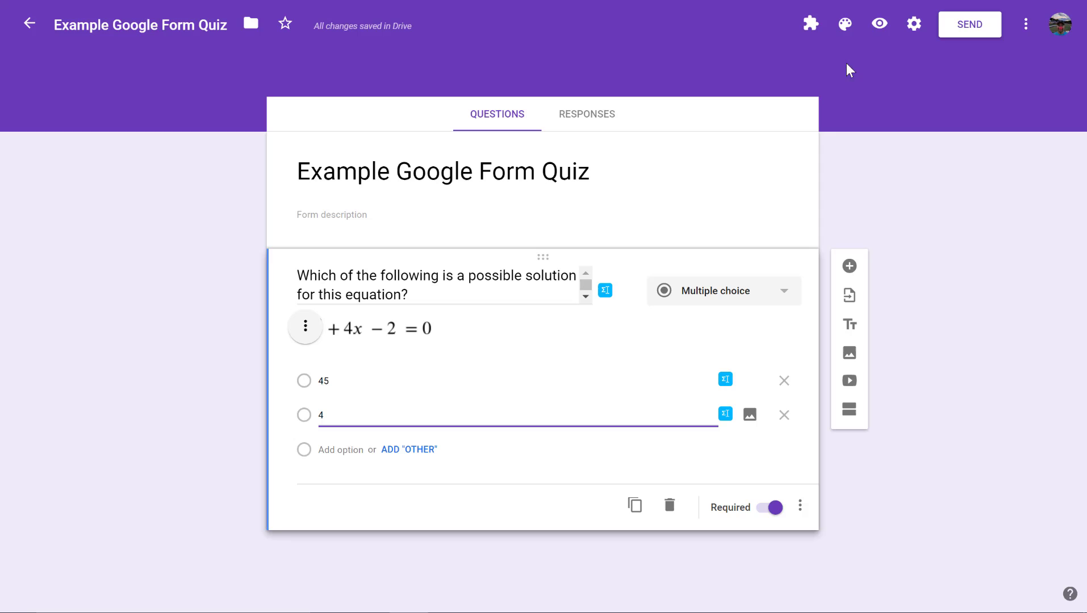
pyautogui.click(879, 26)
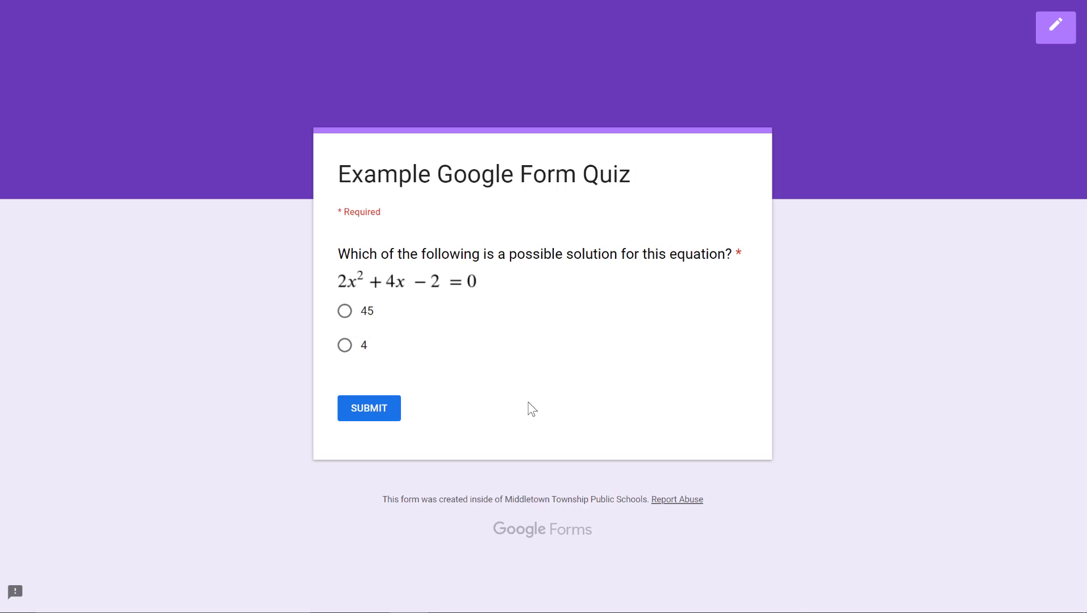
pyautogui.hotkey('ctrl', 'w')
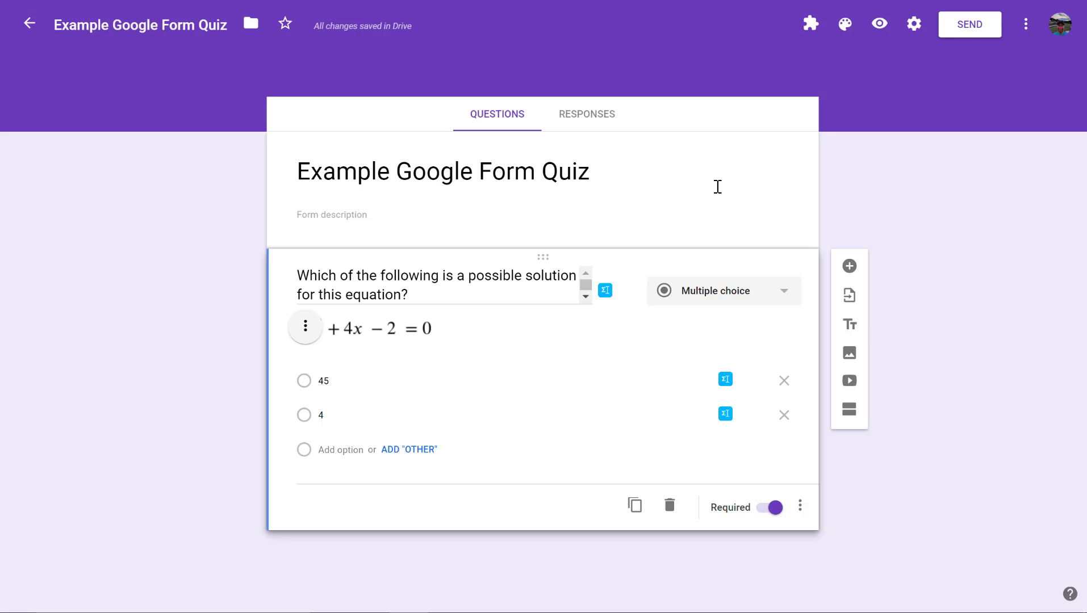